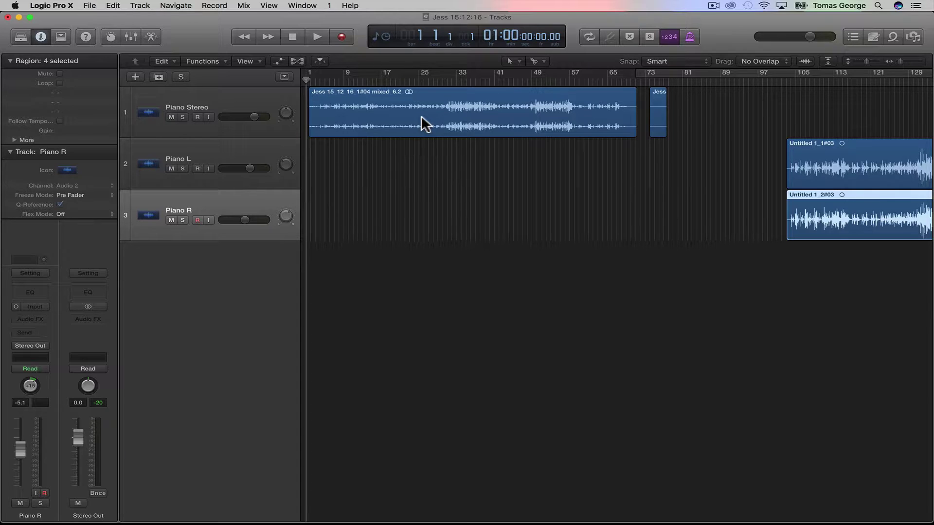
Play the opening of the Piano Stereo recording, listening for background noise.
key(space)
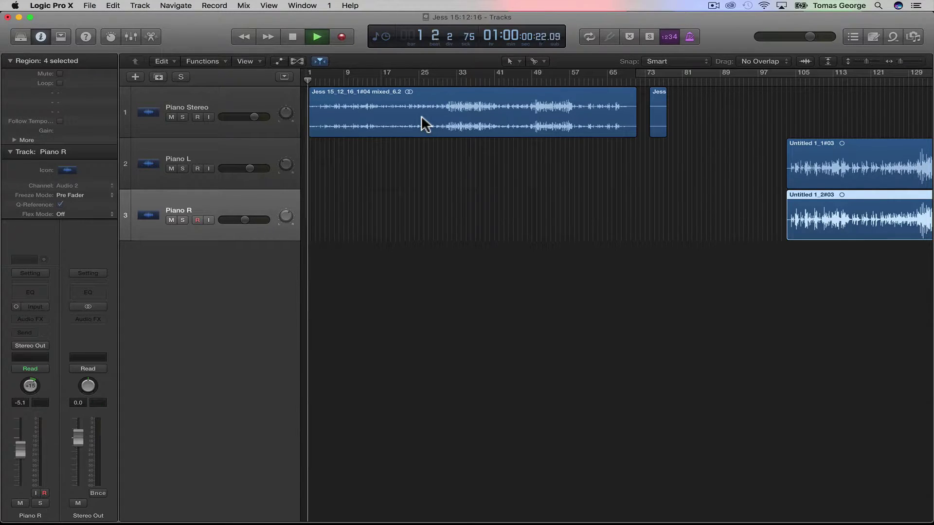
key(space)
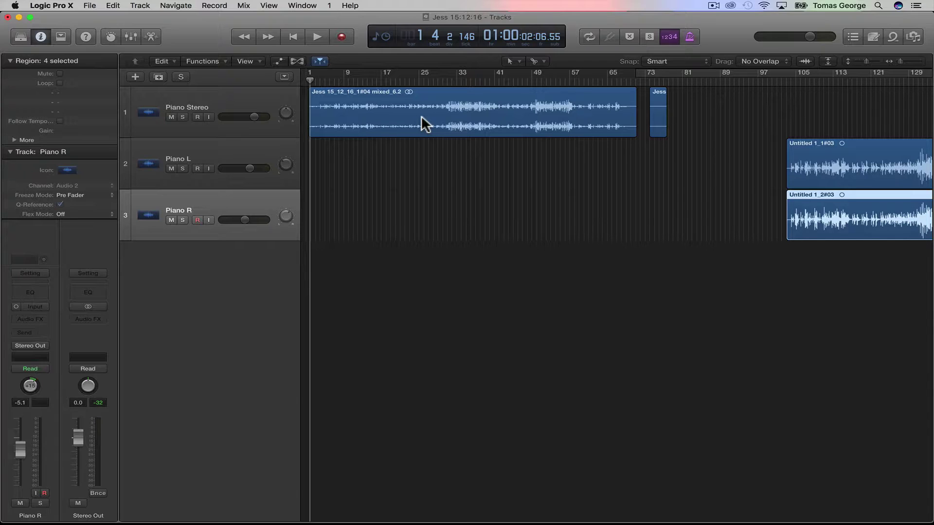
key(space)
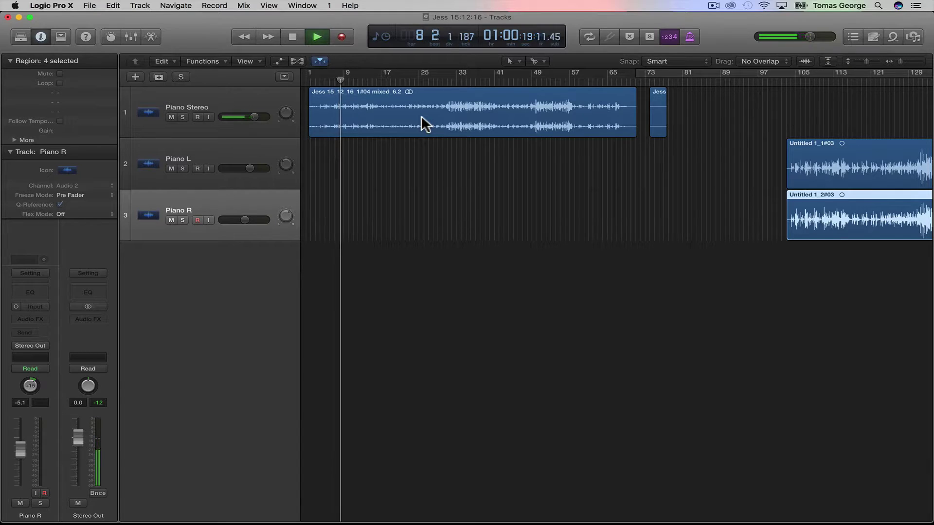
key(space)
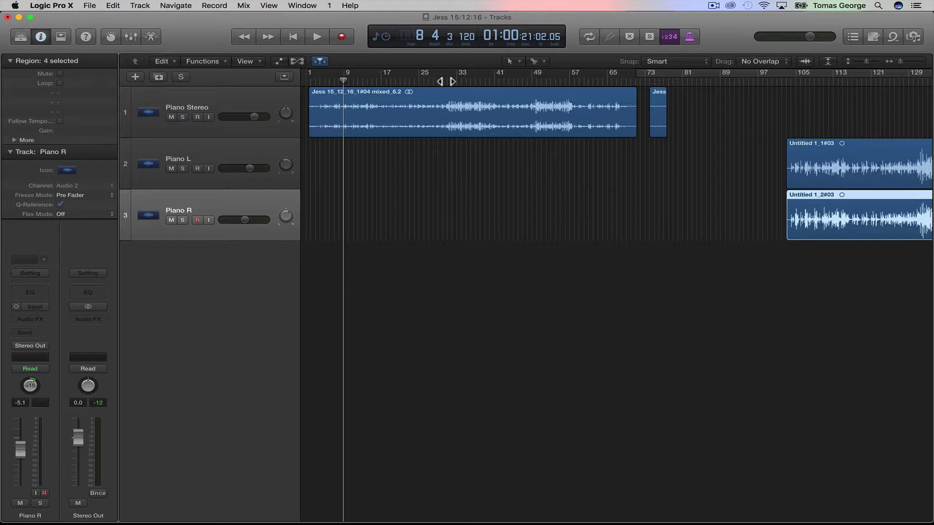
Play the louder passage from about bar 30 and the short separate region at about bar 73 for comparison.
click(447, 78)
key(space)
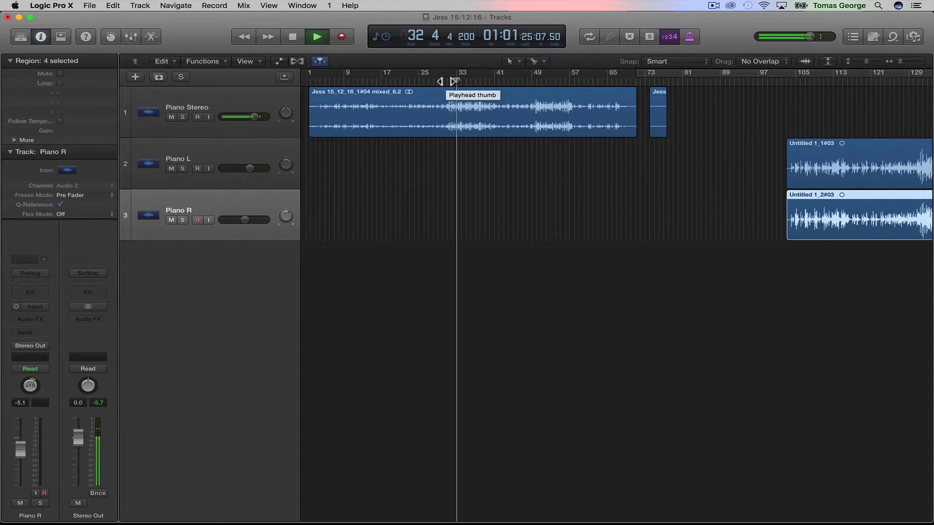
key(space)
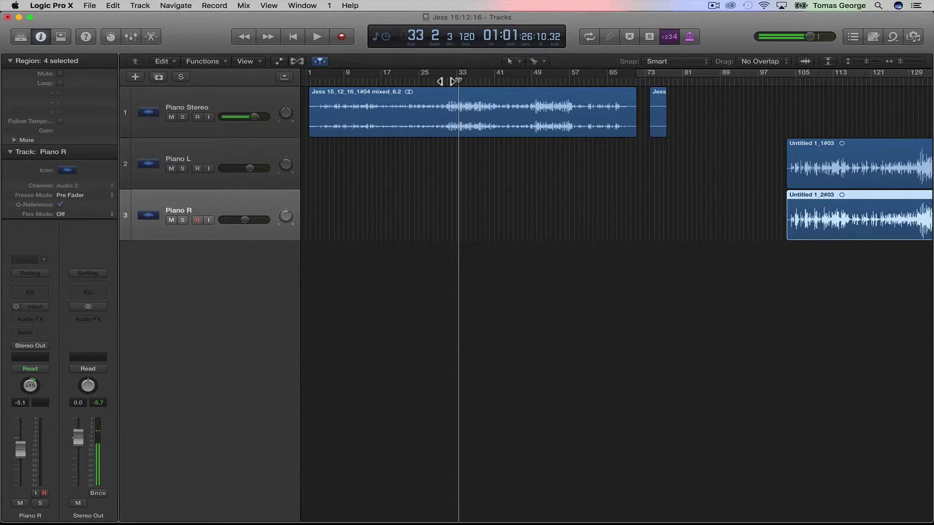
click(650, 79)
key(space)
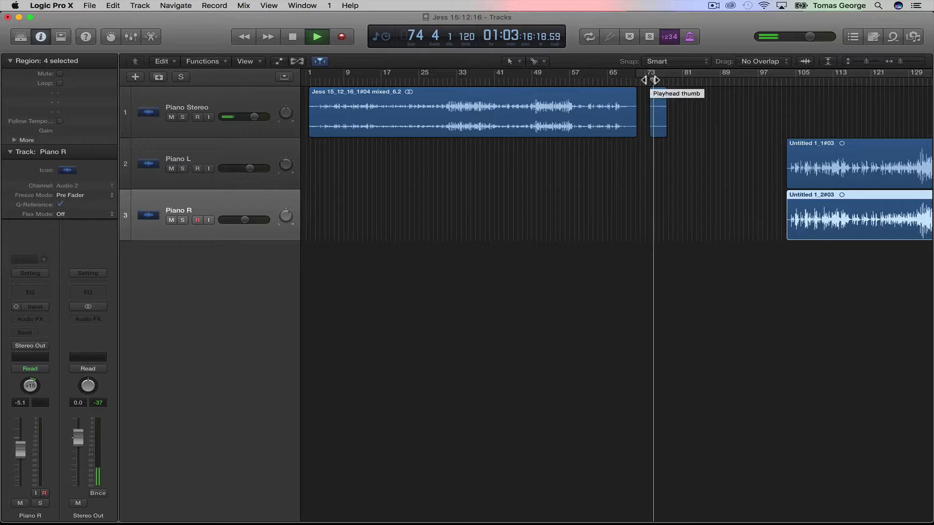
key(space)
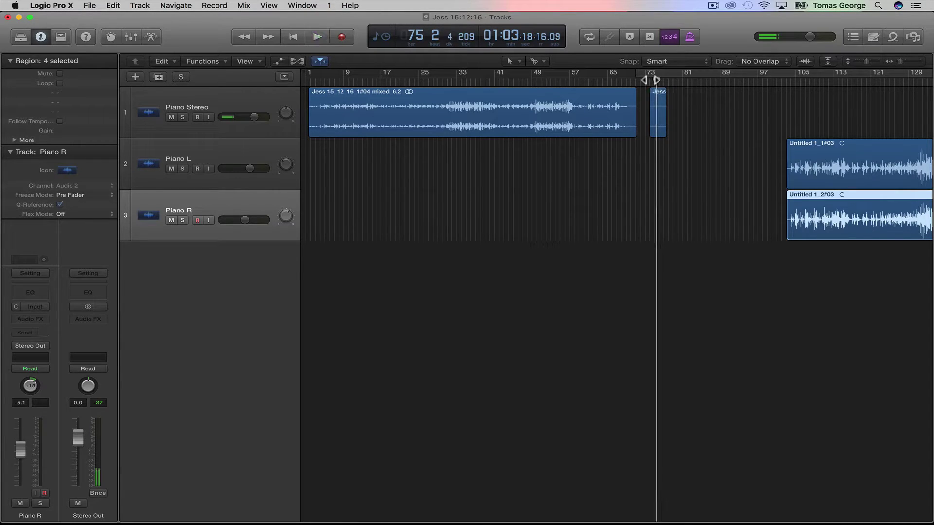
Open the X-Noise plug-in on the Piano Stereo channel in the Mixer and move the Mixer window clear of it.
click(200, 91)
key(super+2)
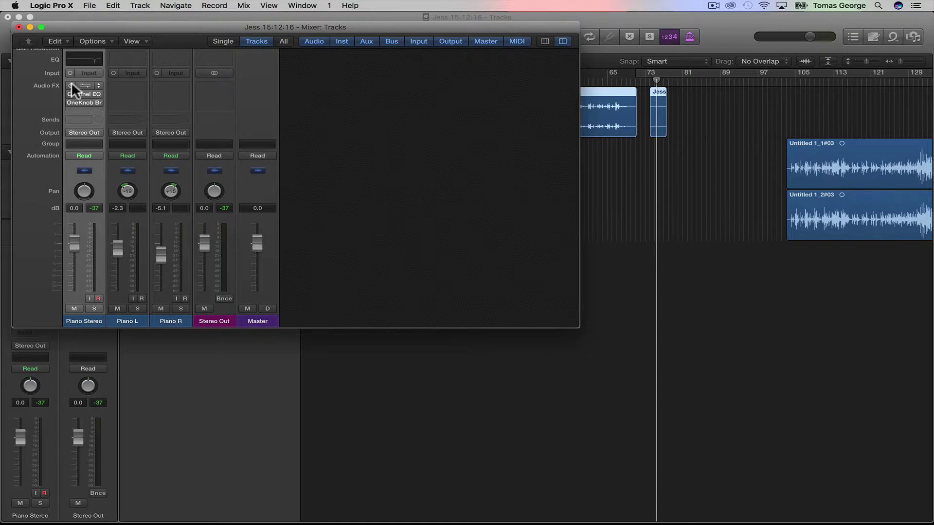
click(82, 85)
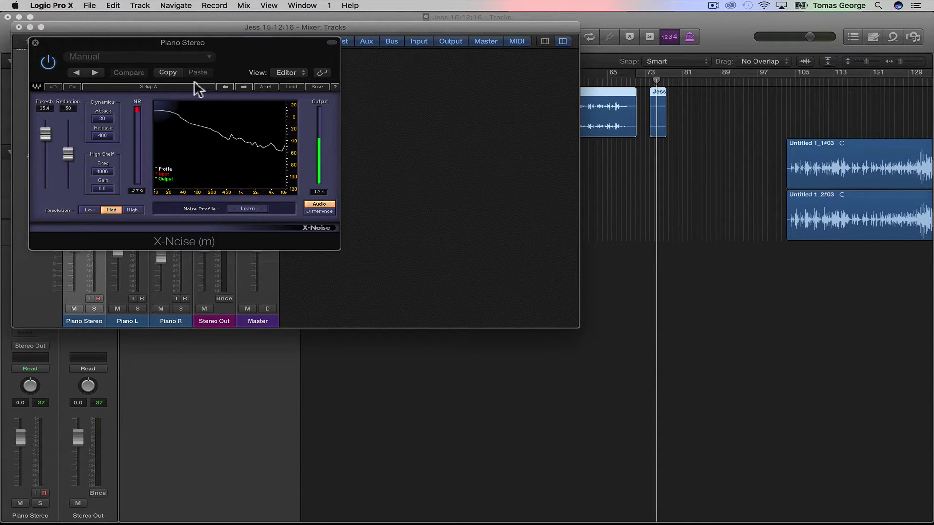
drag(229, 27, 418, 167)
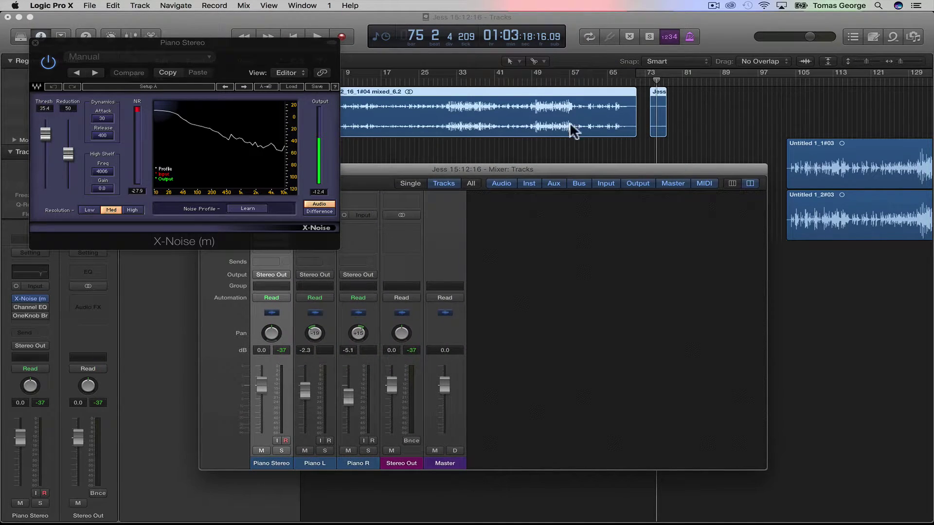
Set a cycle range over the short noise-only region around bar 73 and play it in a loop.
click(657, 78)
drag(653, 77, 659, 75)
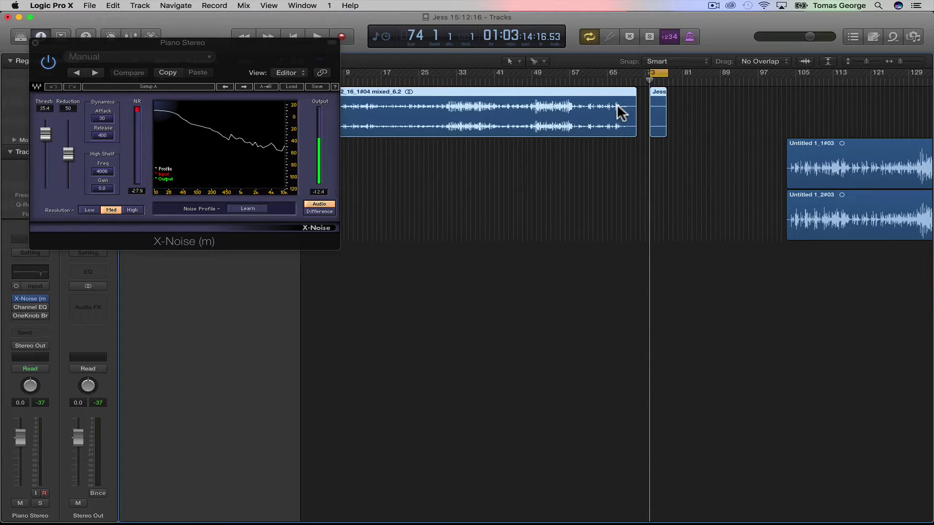
key(space)
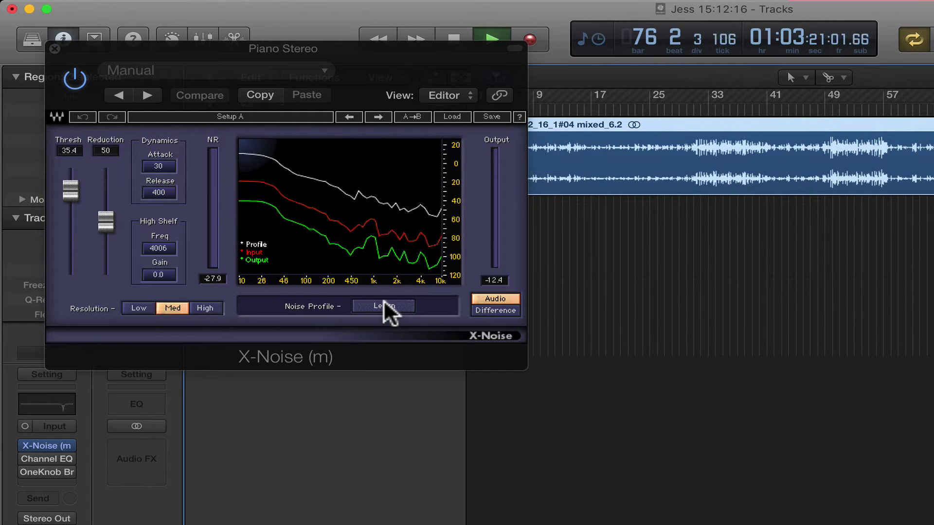
Learn the noise profile from the looping region in X-Noise, fine-tune its reduction and threshold, and close the plug-in.
click(385, 304)
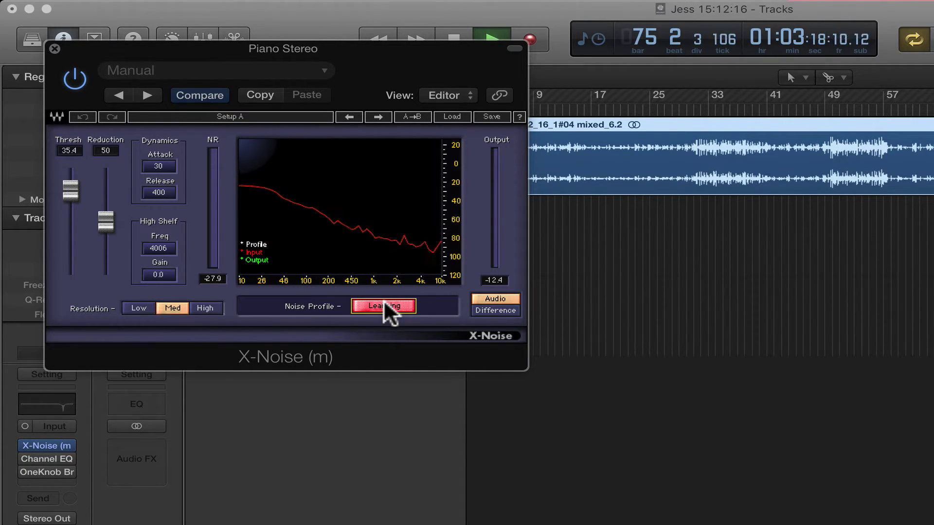
click(384, 305)
drag(111, 223, 107, 219)
mouse_move(70, 191)
mouse_down()
mouse_move(70, 253)
mouse_move(71, 172)
mouse_move(71, 209)
mouse_move(106, 215)
mouse_move(106, 204)
mouse_move(106, 219)
mouse_move(106, 169)
mouse_move(106, 207)
mouse_move(106, 185)
mouse_move(73, 209)
mouse_move(73, 199)
mouse_move(74, 220)
mouse_move(71, 187)
mouse_move(71, 277)
mouse_move(71, 190)
mouse_up()
click(52, 49)
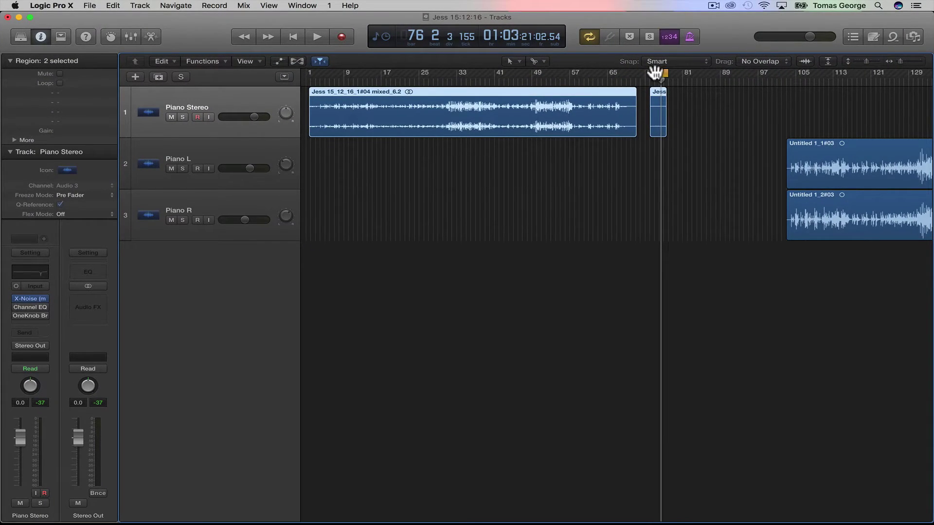
Turn off the cycle range and play the Piano Stereo recording from about bar 2.
click(655, 73)
click(315, 79)
key(space)
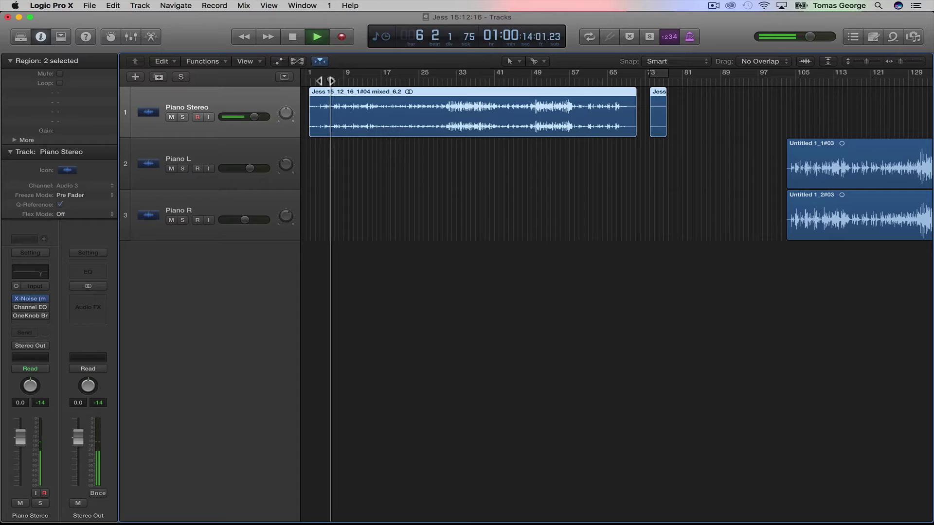
Show the Mixer and compare the playback with X-Noise bypassed and re-enabled.
click(131, 36)
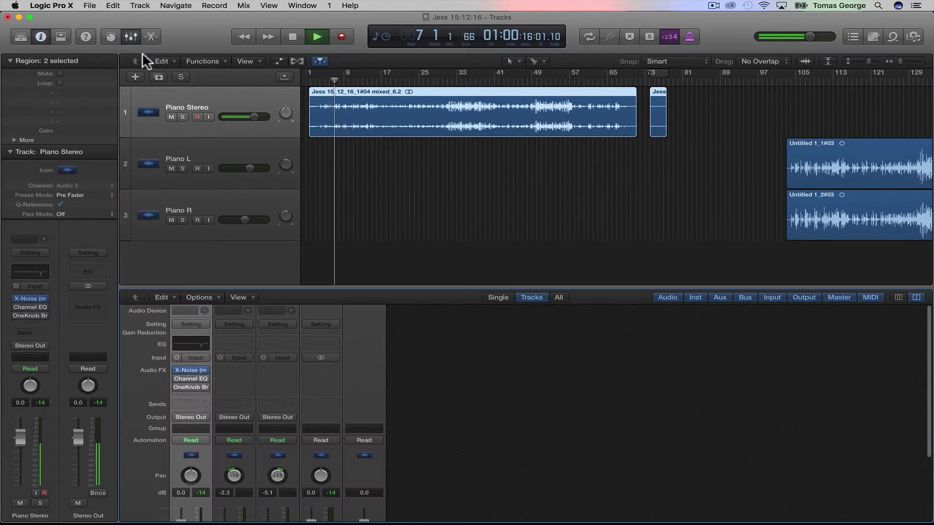
mouse_move(174, 368)
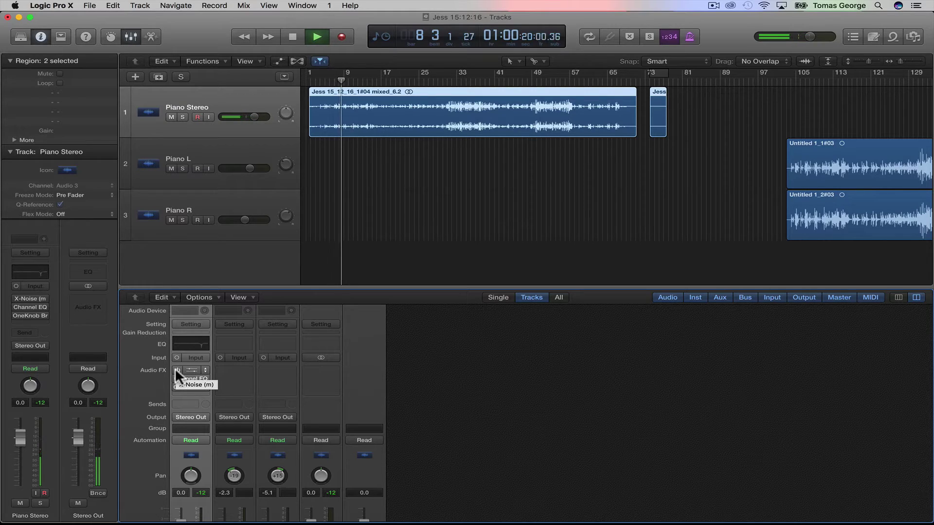
click(174, 368)
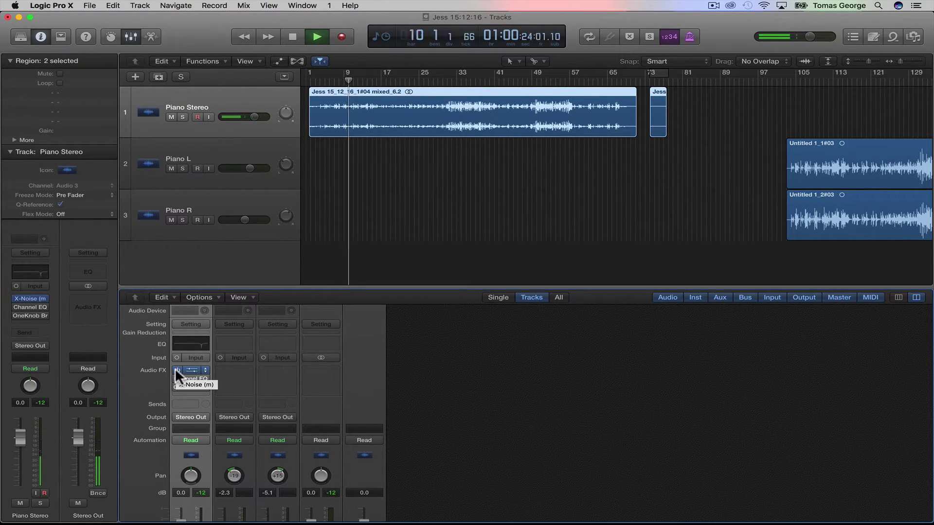
key(space)
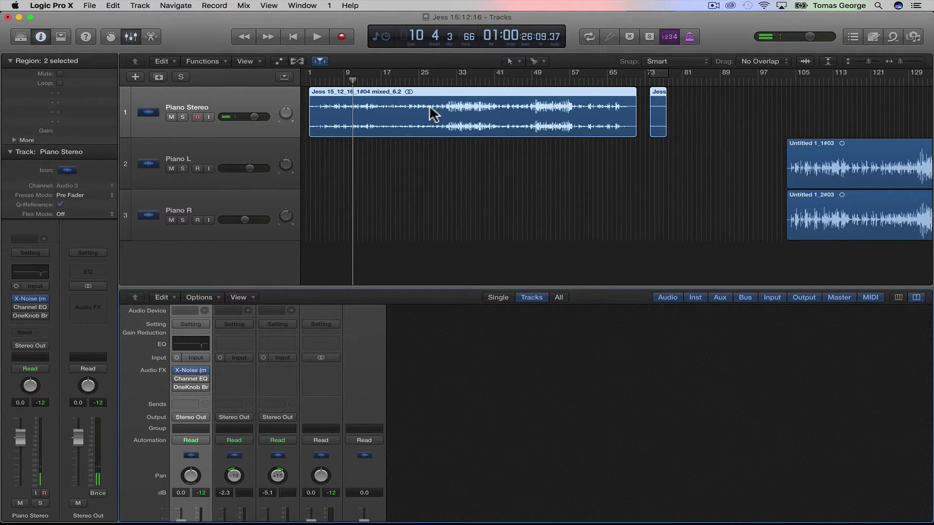
In the Piano Stereo Channel EQ, boost around 5600 Hz to hear the problem area, and cut it by 24 dB at 5700 Hz.
click(190, 379)
key(space)
drag(446, 204, 457, 76)
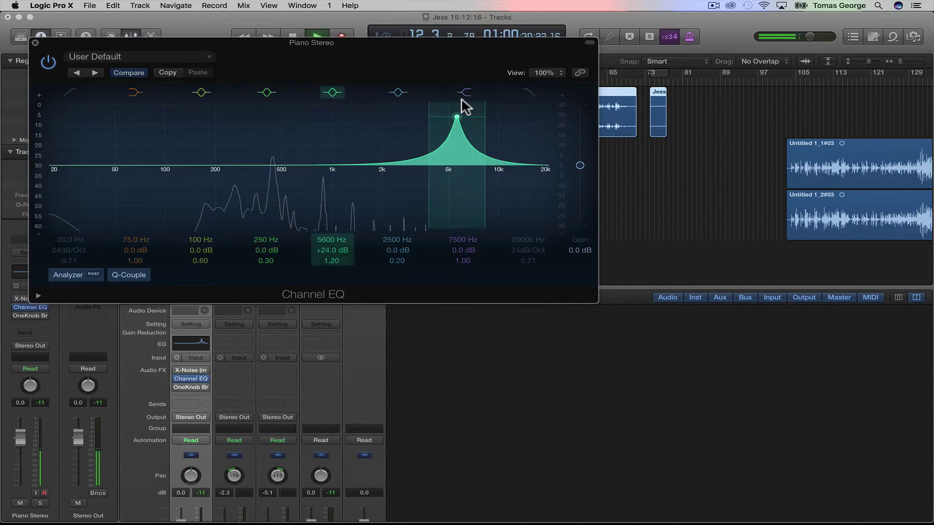
drag(455, 117, 455, 253)
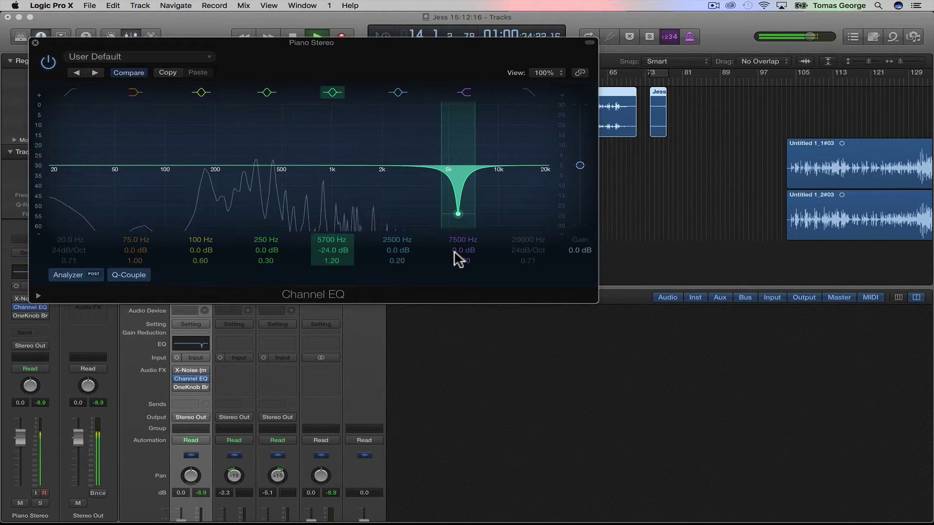
mouse_move(179, 364)
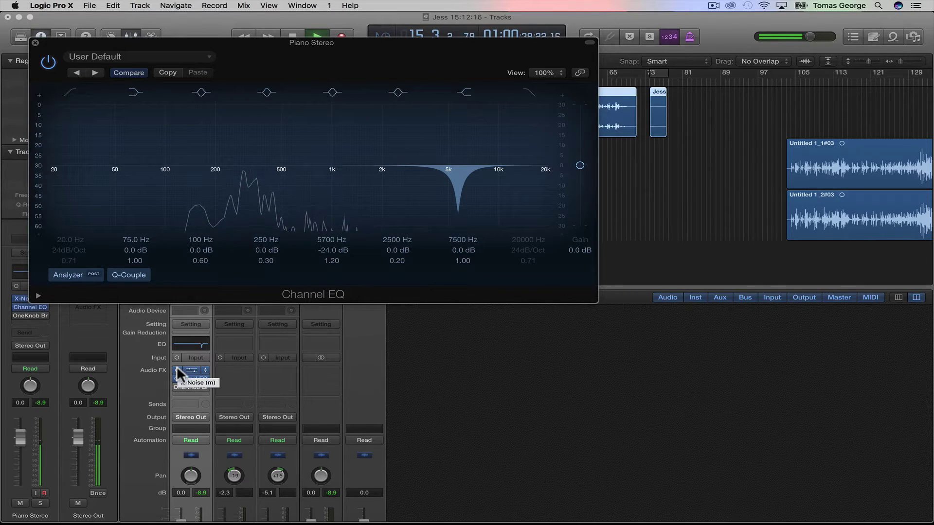
key(space)
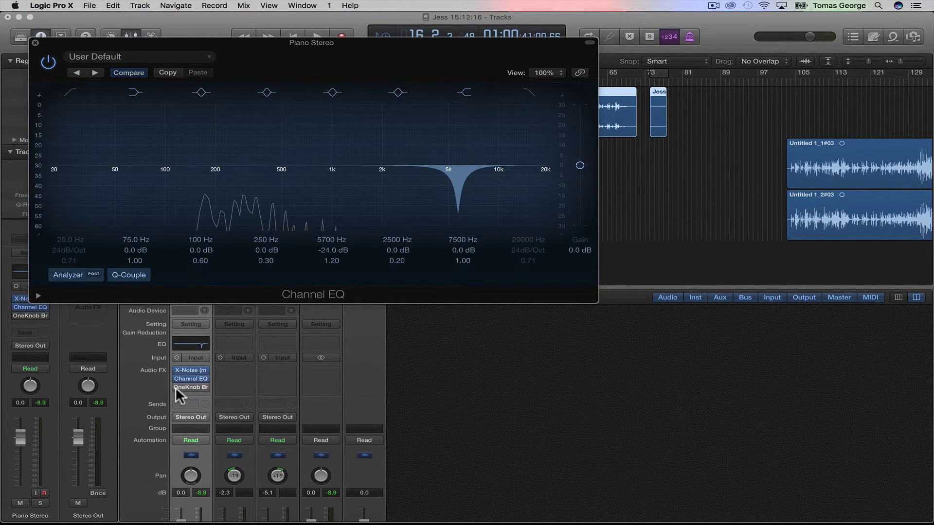
Adjust the OneKnob Brighter amount on Piano Stereo during playback, and close both the Brighter and Channel EQ windows.
click(188, 386)
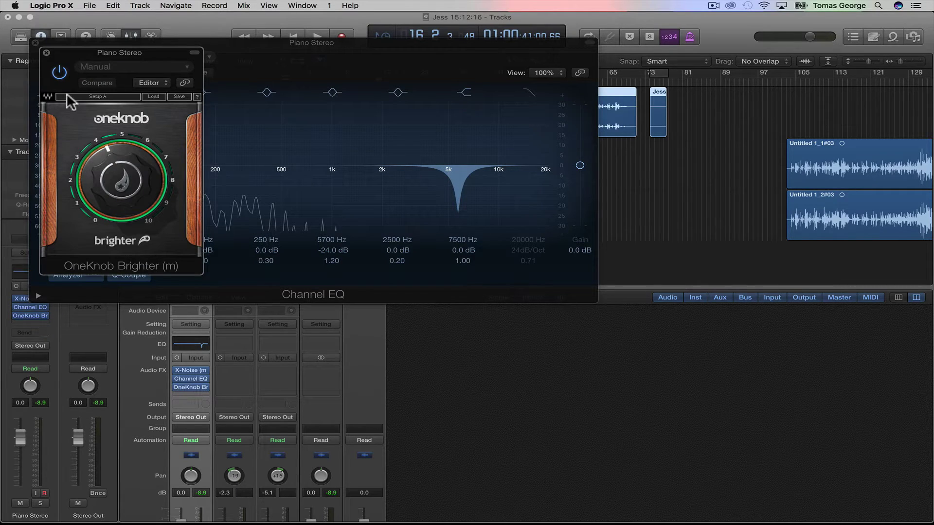
key(space)
mouse_move(119, 213)
mouse_down()
mouse_move(118, 253)
mouse_move(119, 165)
mouse_move(119, 209)
mouse_up()
click(47, 52)
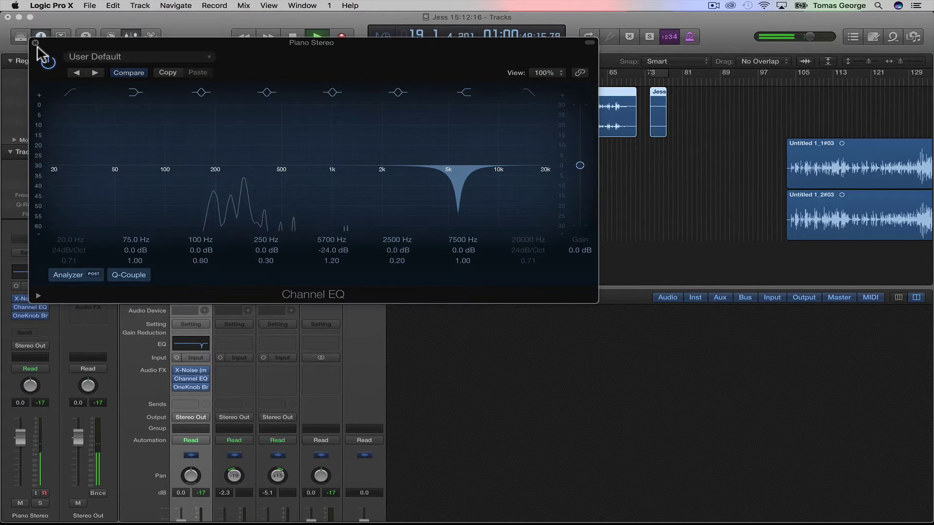
click(35, 43)
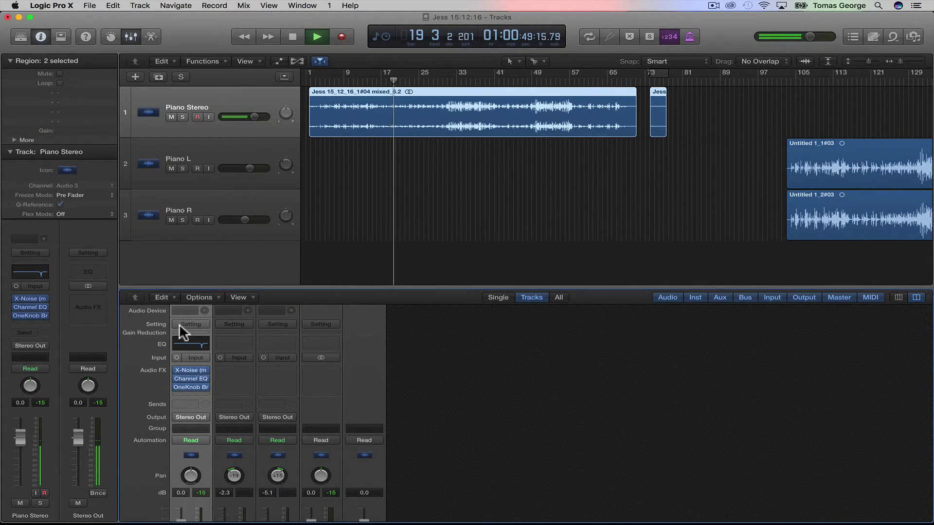
Try X-Noise thresholds from -20.0 to 49.6 during playback, and settle on threshold 38.6 and reduction 73.
click(191, 369)
click(69, 133)
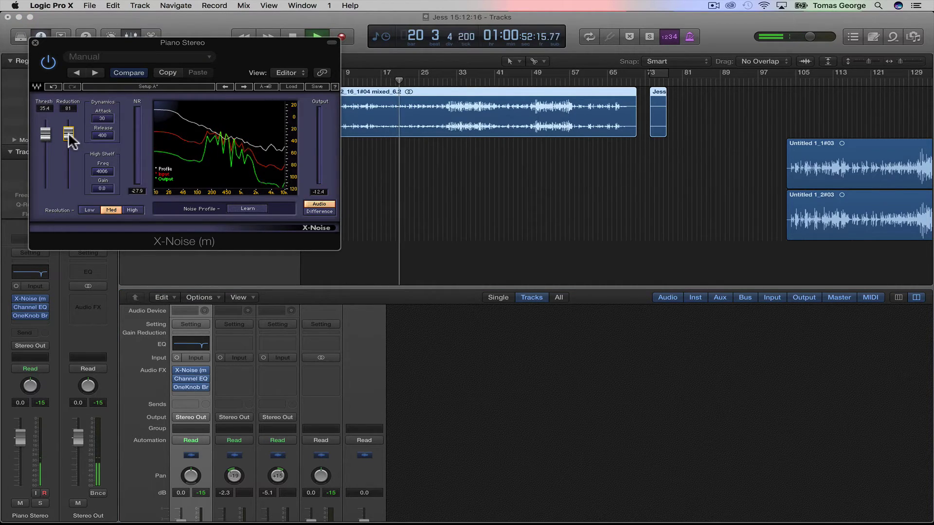
drag(46, 134, 45, 188)
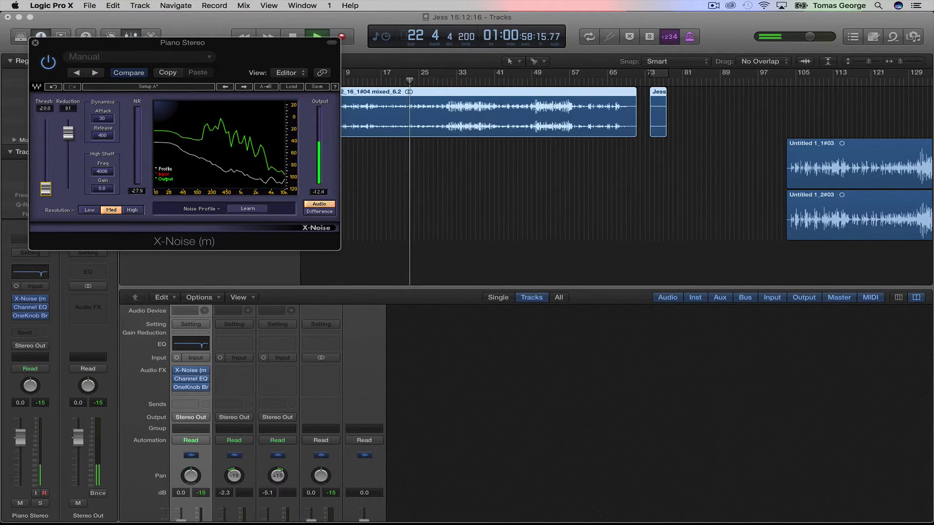
drag(45, 189, 46, 121)
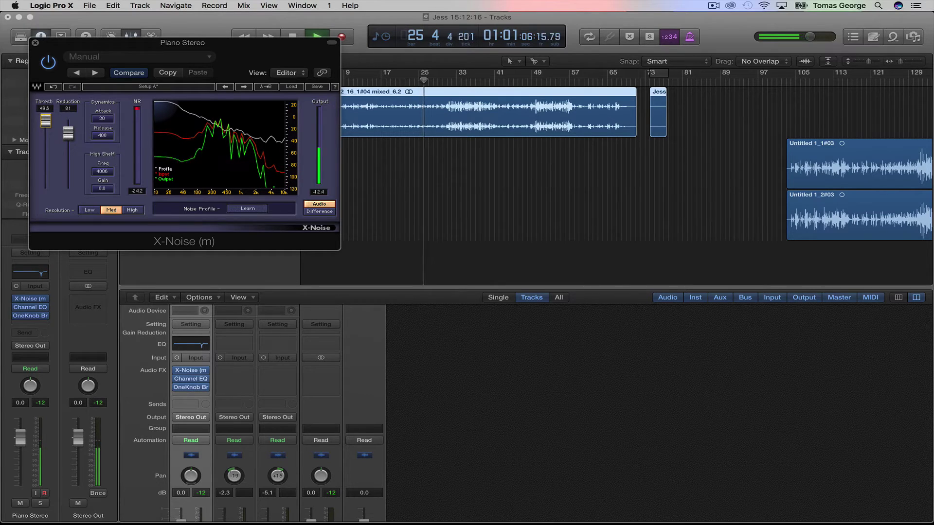
drag(45, 120, 68, 135)
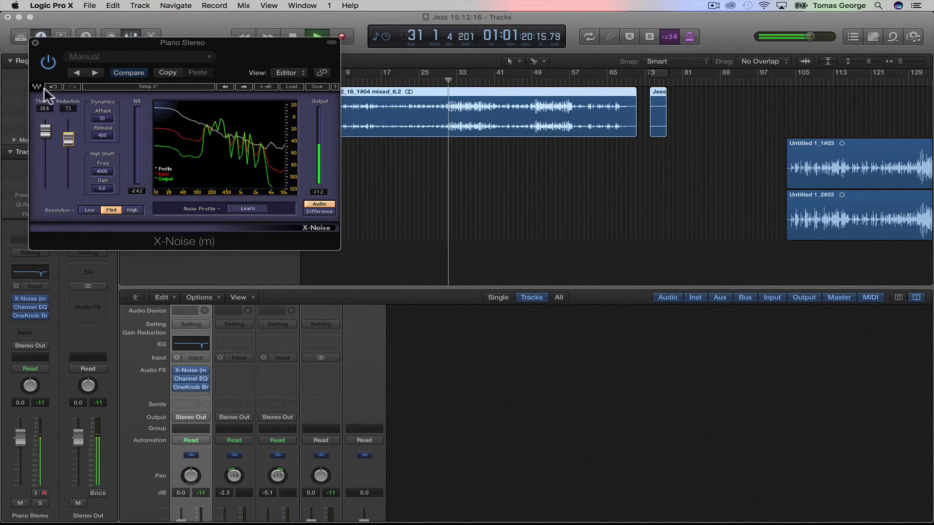
click(35, 42)
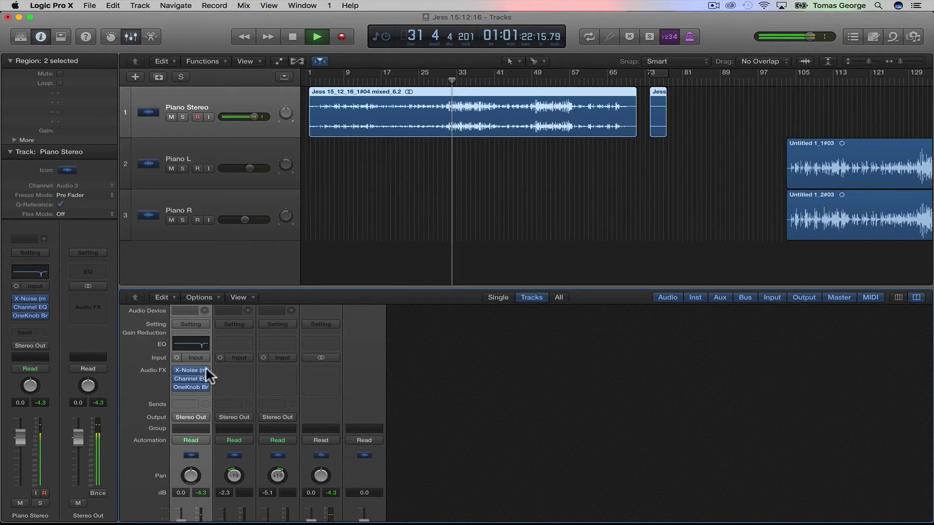
Compare the playback with all three Piano Stereo effects bypassed and re-enabled.
alt+click(176, 370)
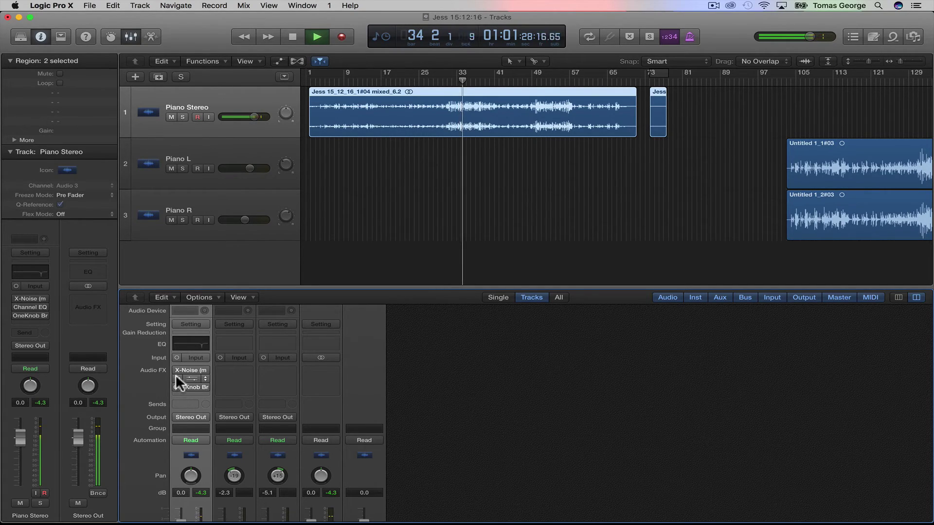
alt+click(174, 368)
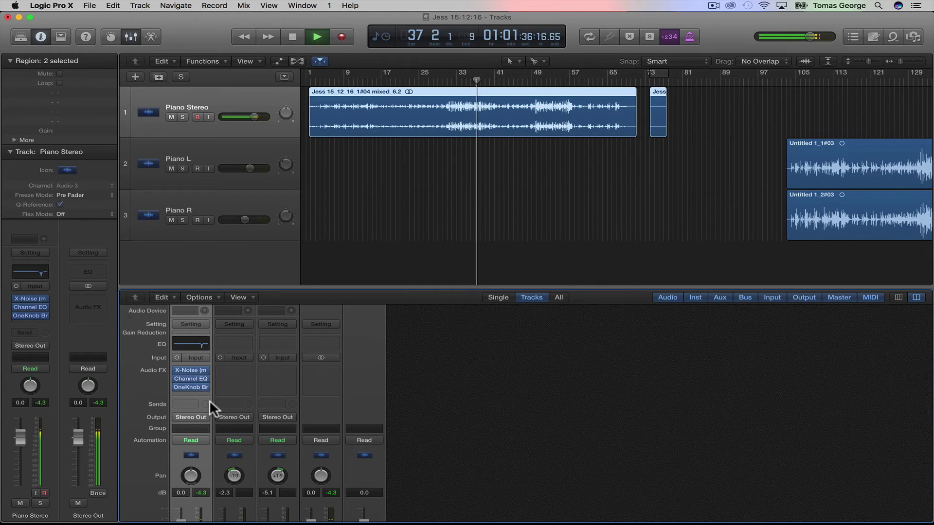
key(space)
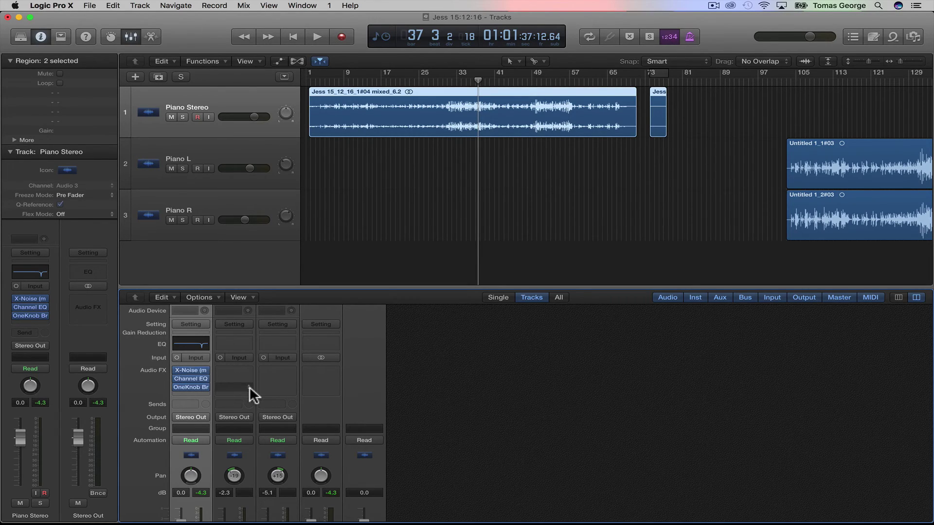
Review the X-Noise, Channel EQ and OneKnob Brighter settings on Piano Stereo, and close all three plug-in windows.
click(188, 367)
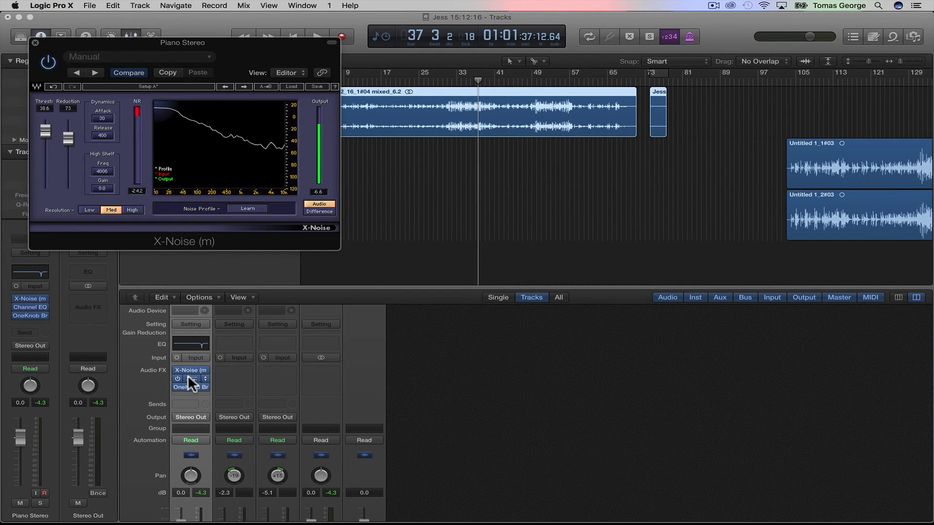
click(190, 378)
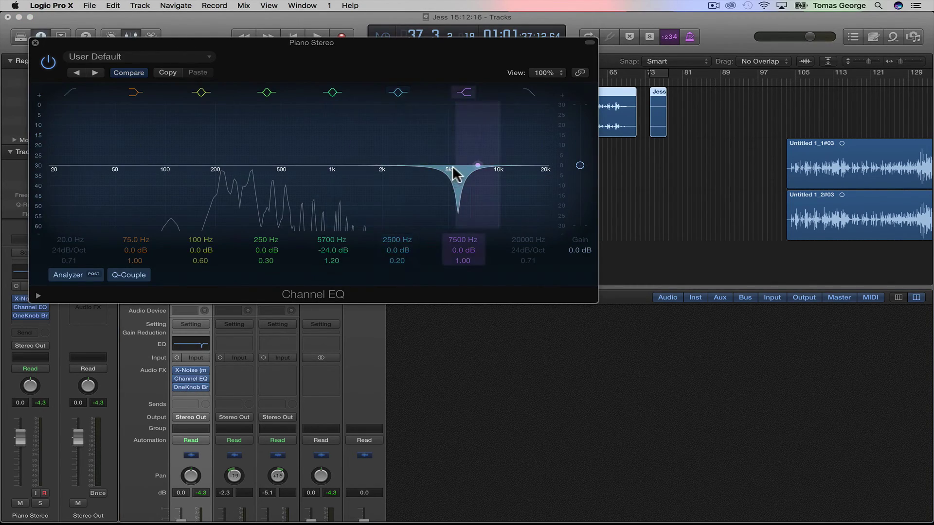
click(190, 388)
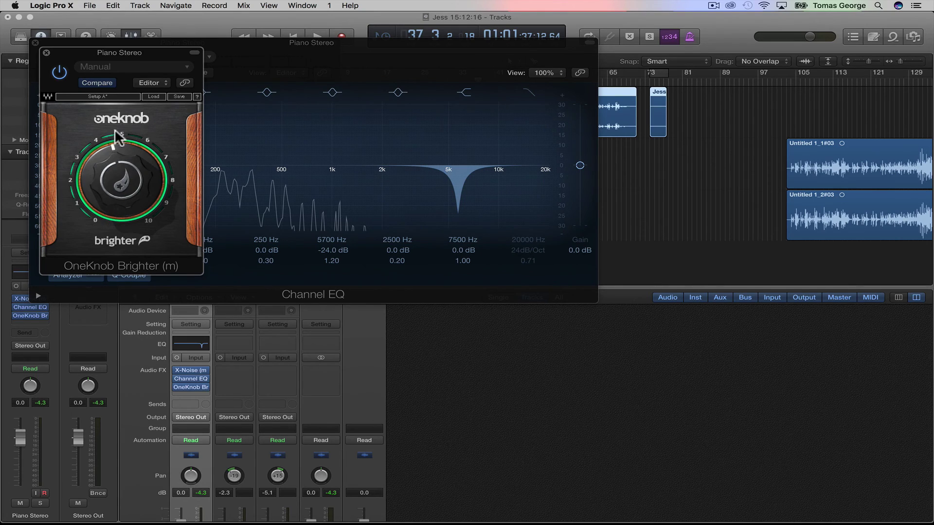
mouse_move(115, 129)
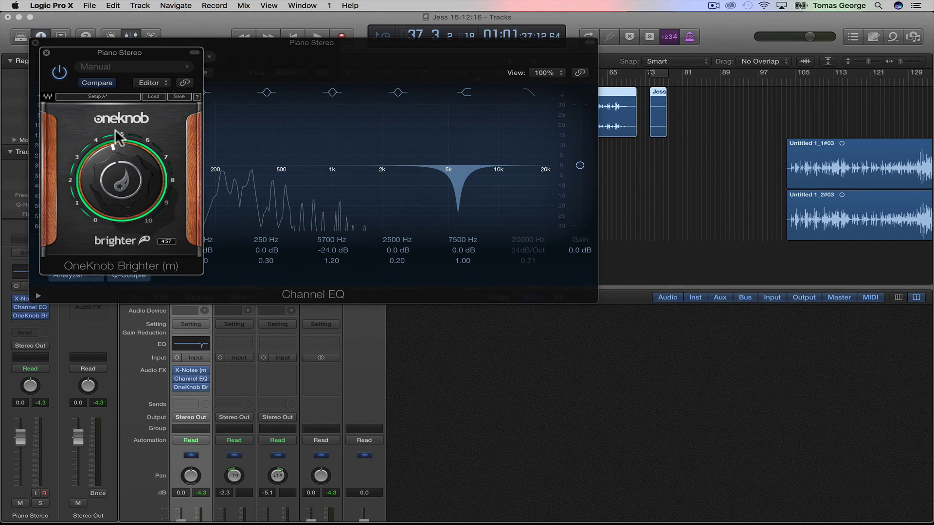
click(46, 53)
click(34, 42)
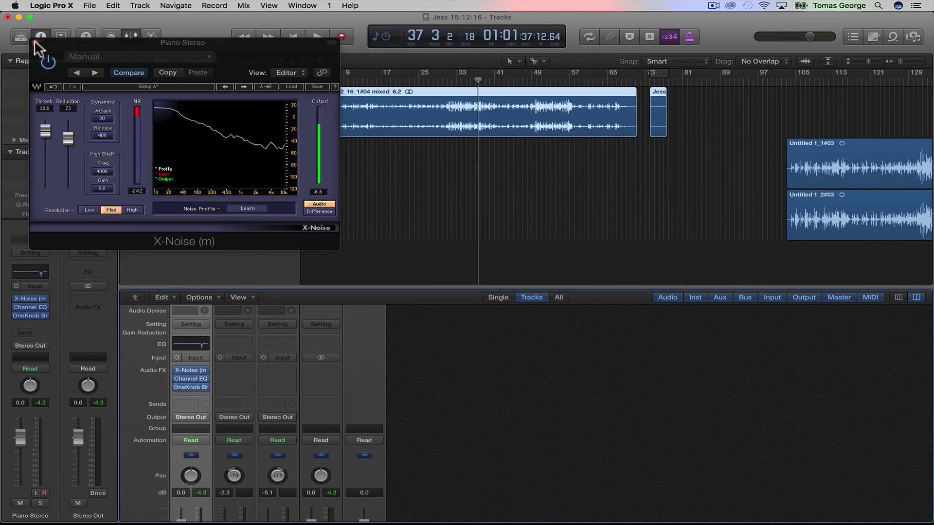
click(34, 39)
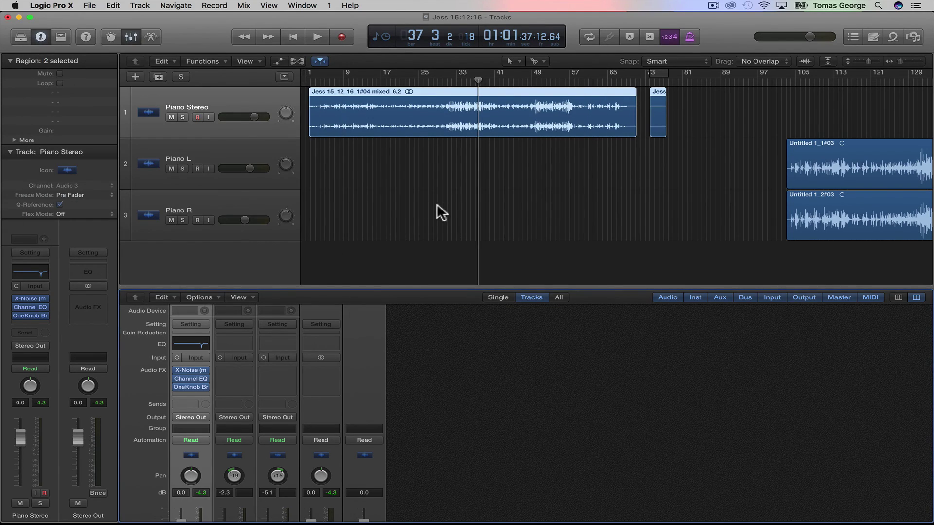